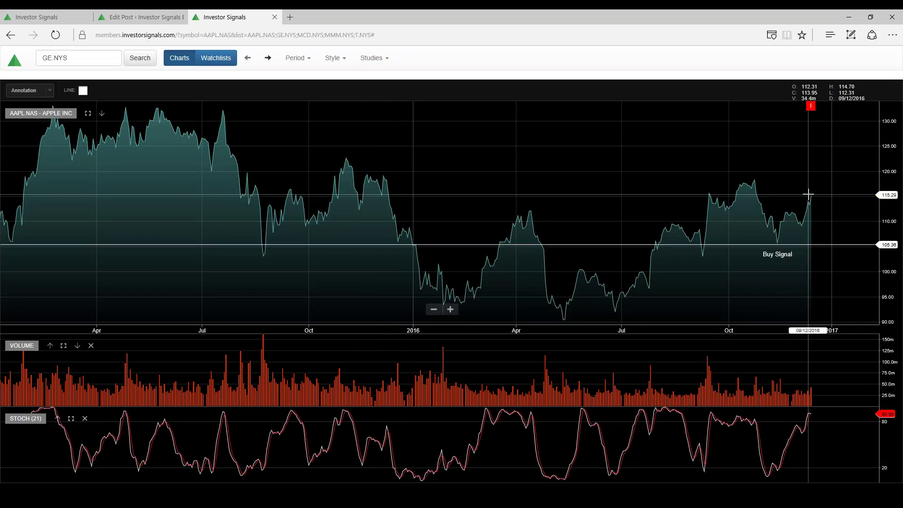
Advance the watchlist from Apple through AXP, BA and CAT to the CSCO chart.
click(269, 58)
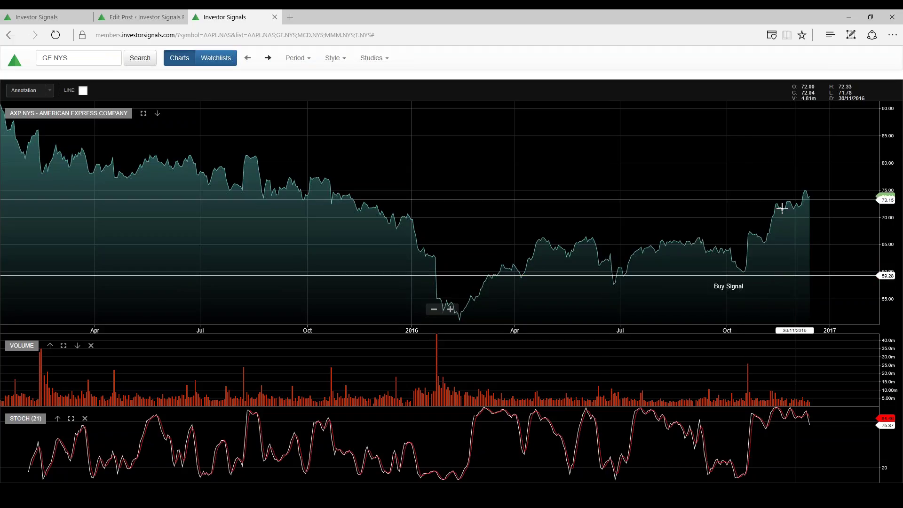
click(268, 58)
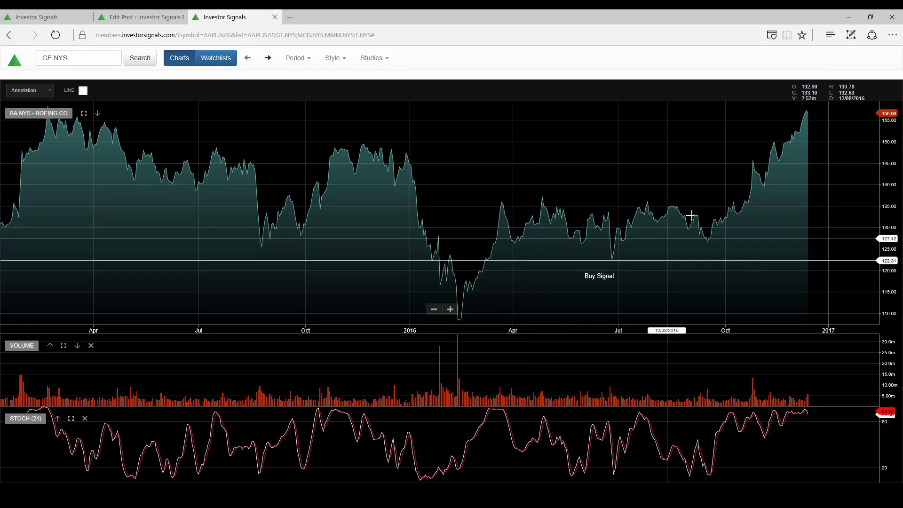
click(268, 59)
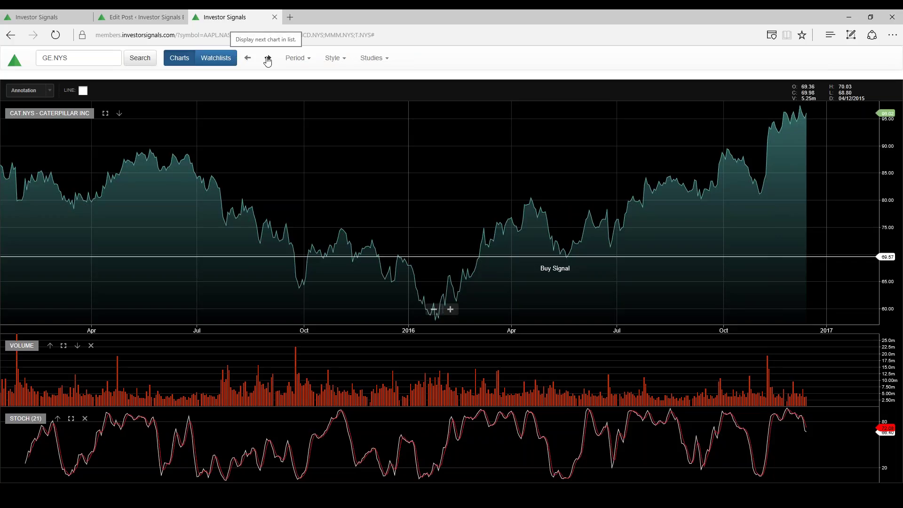
click(268, 59)
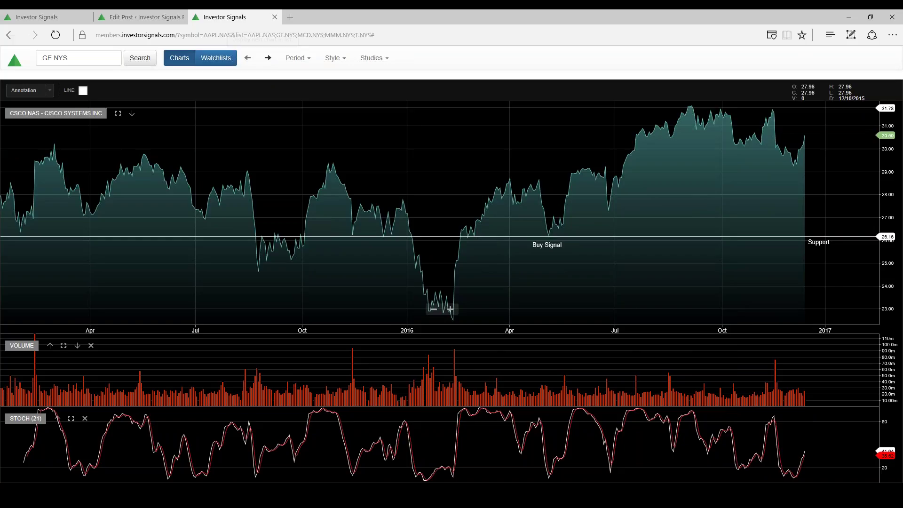
Move to Chevron and nudge its signal line lower, then advance through DD and DIS to GE.
click(268, 62)
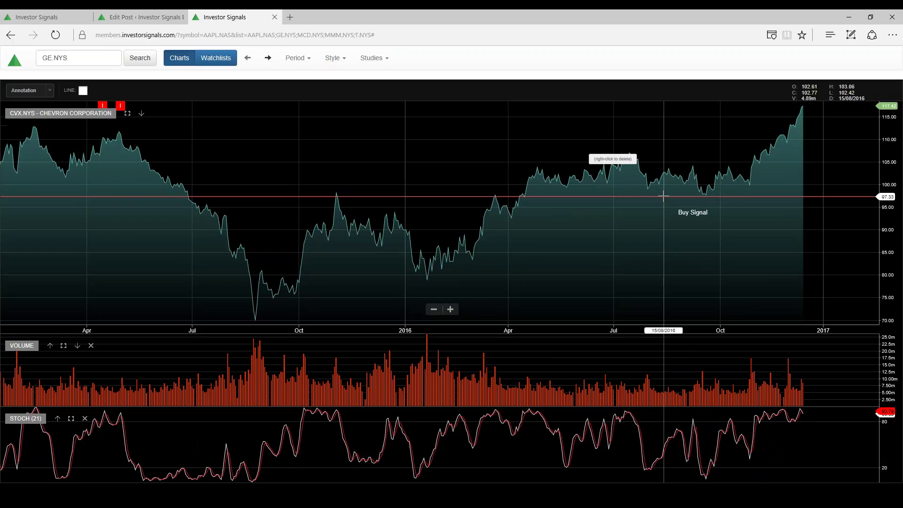
drag(663, 196, 662, 197)
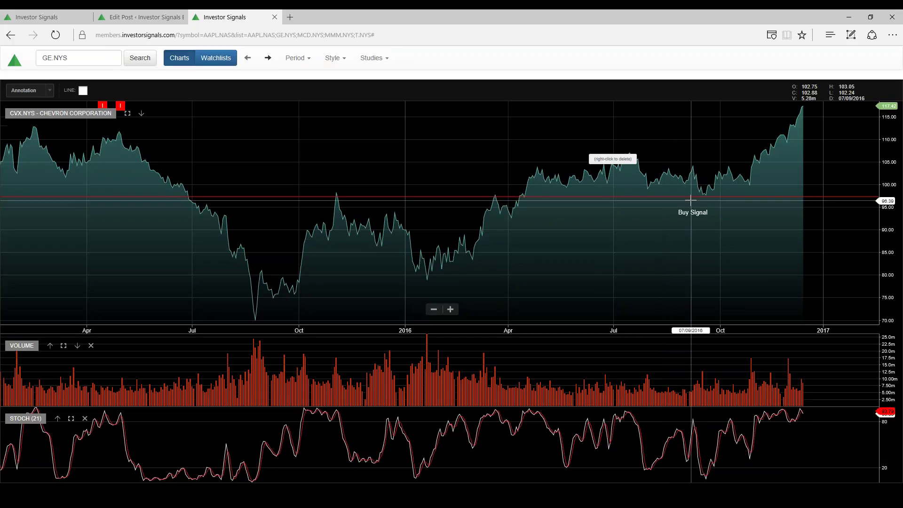
click(267, 59)
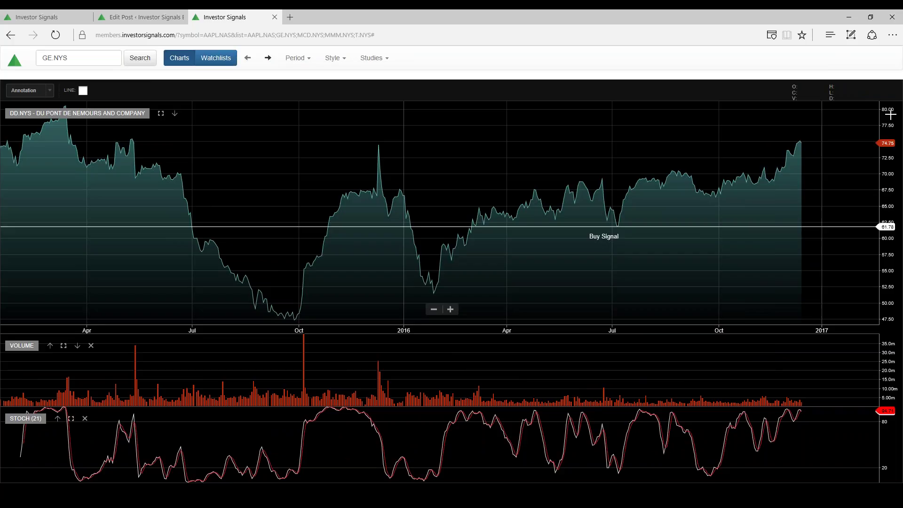
click(268, 59)
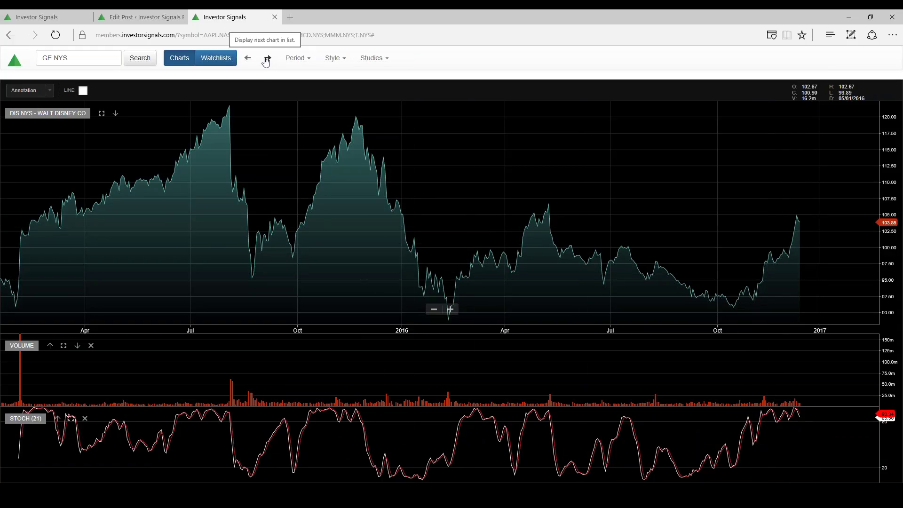
click(266, 60)
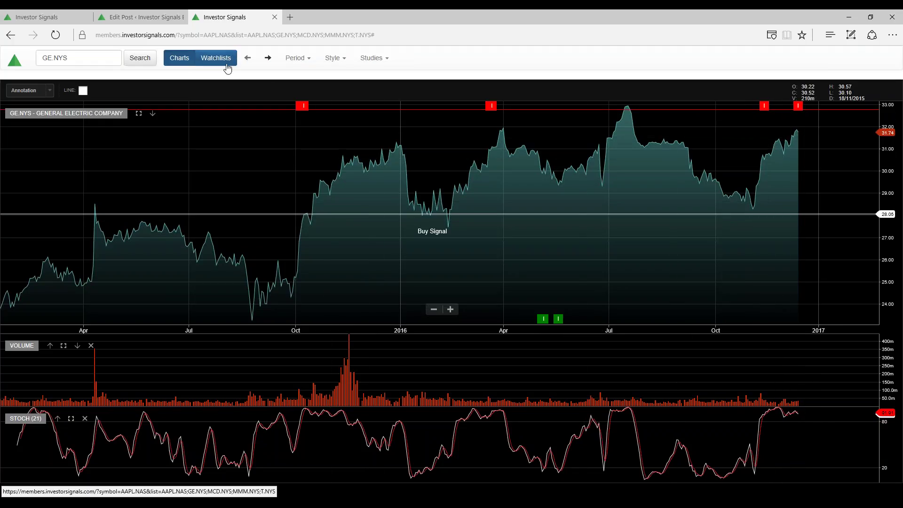
Advance from GE through GS, HD, IBM, INTC and JNJ to the JPM chart.
click(268, 59)
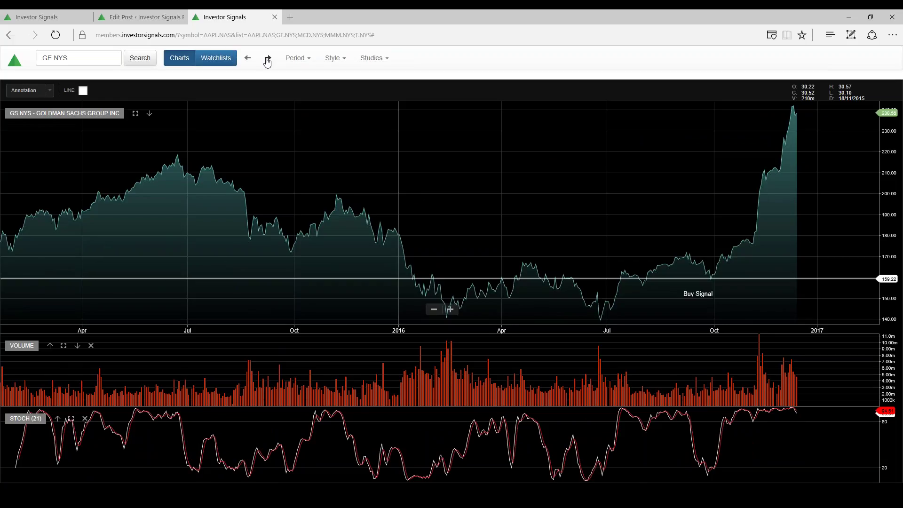
click(267, 59)
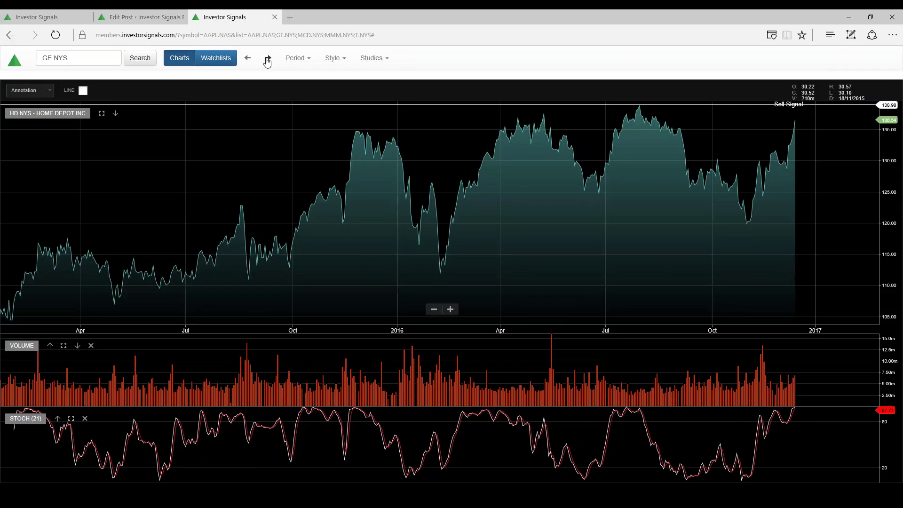
click(267, 59)
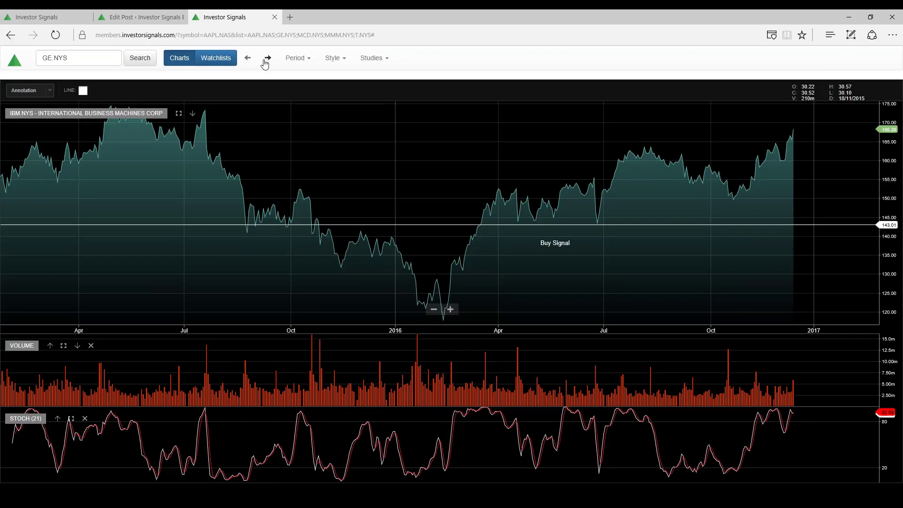
click(267, 58)
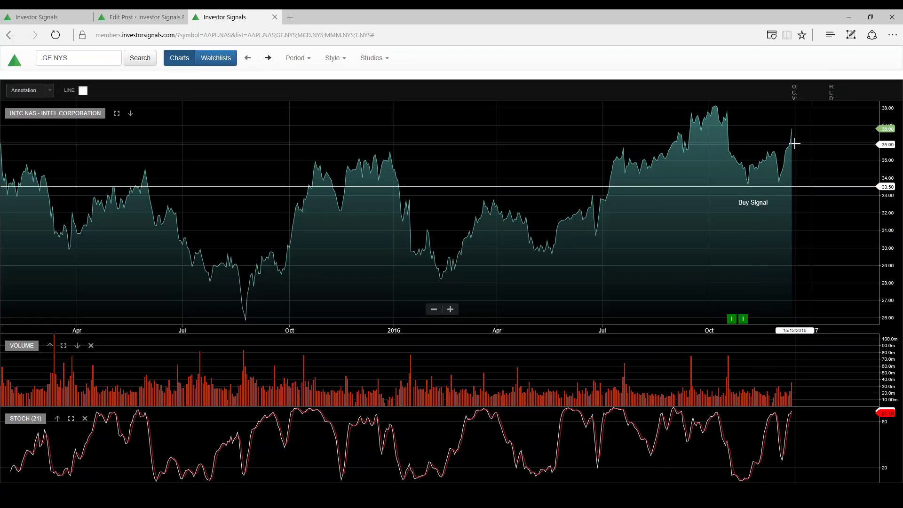
click(268, 59)
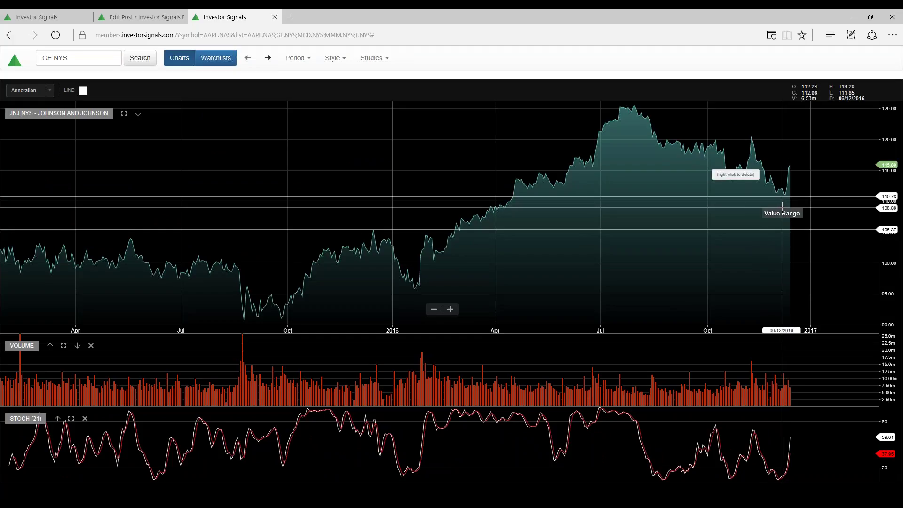
click(268, 57)
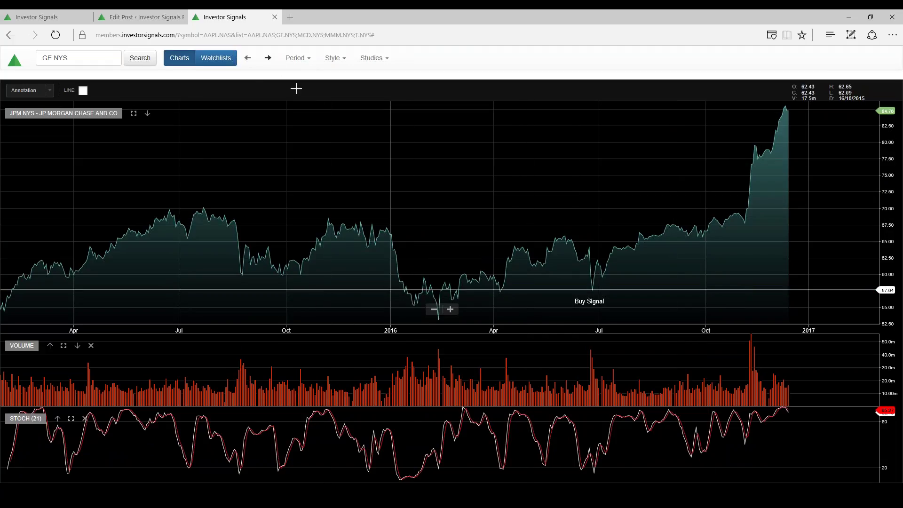
Advance from JPM through KO, MCD, MMM, MRK and MSFT to the NKE chart.
click(269, 58)
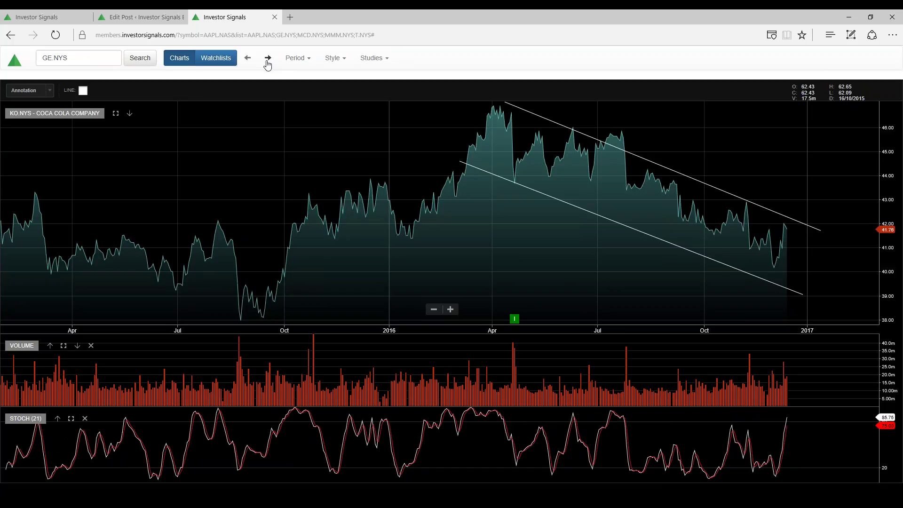
click(268, 58)
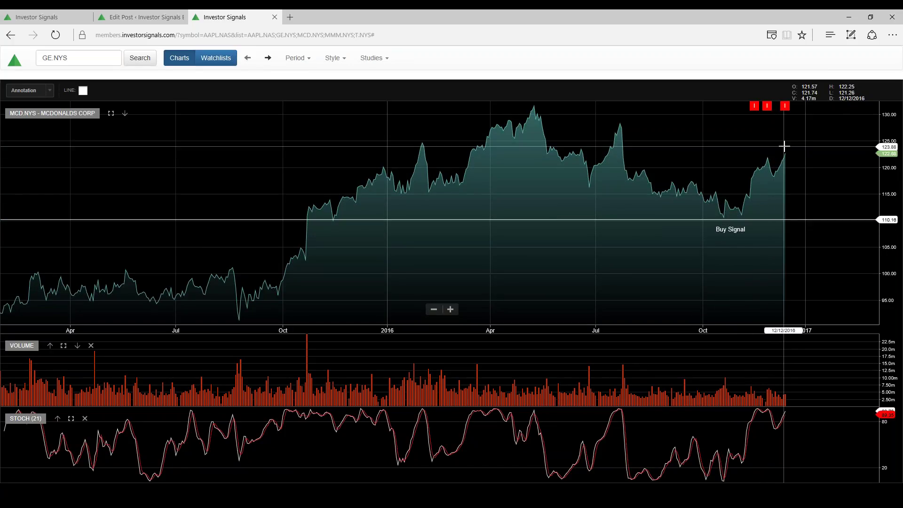
click(268, 57)
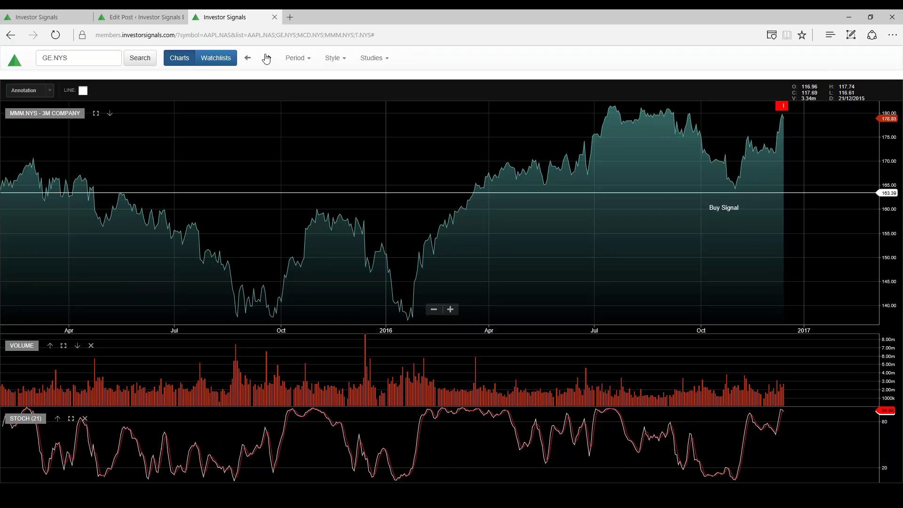
click(268, 58)
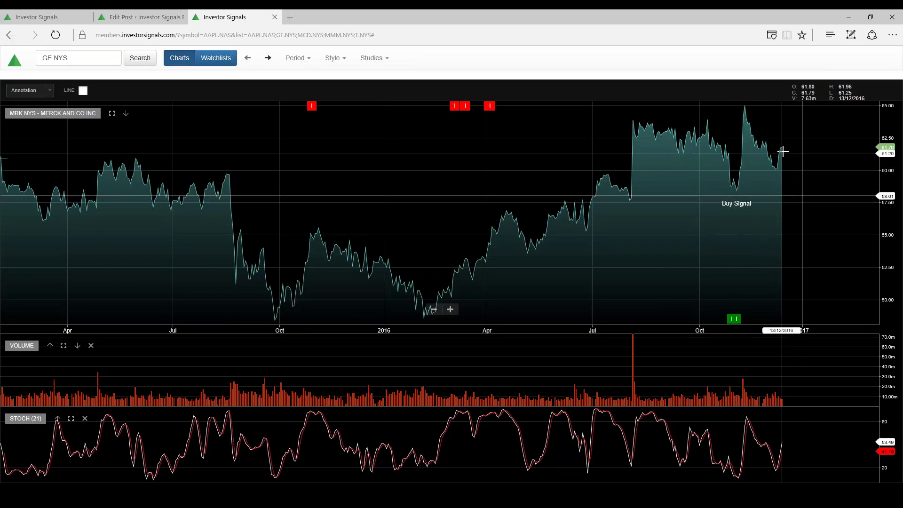
click(269, 58)
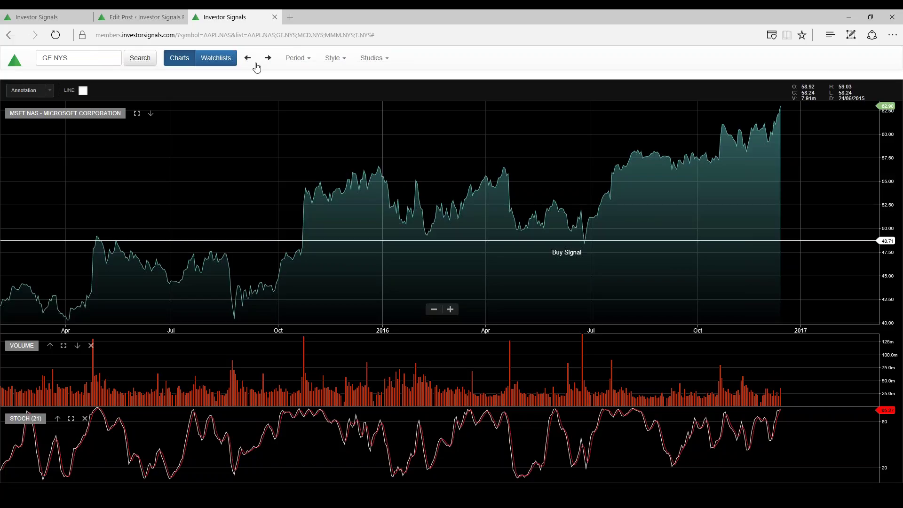
click(268, 58)
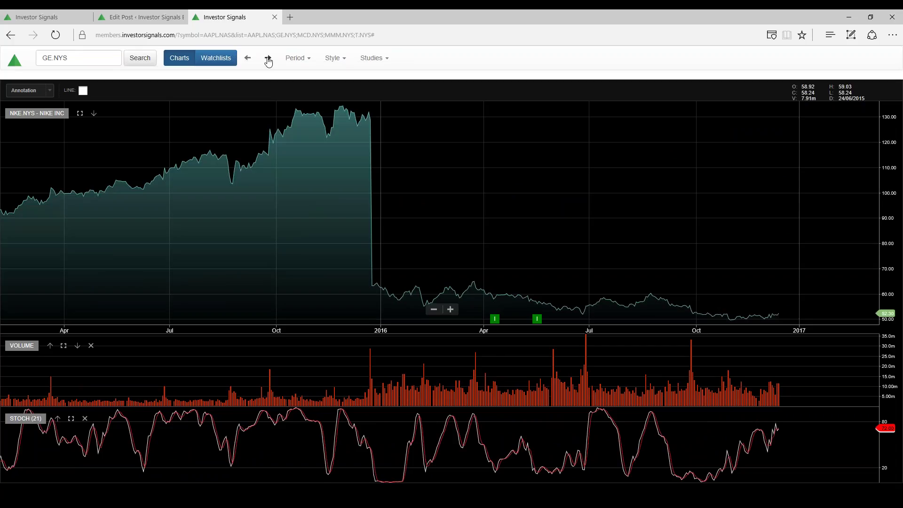
Advance to Pfizer, then to the next stock, and nudge its Buy Zone line slightly lower.
click(267, 59)
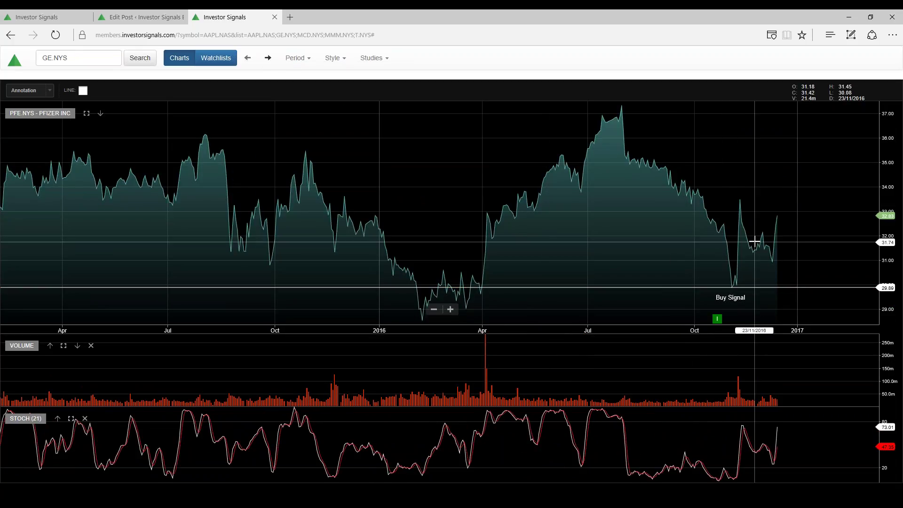
click(267, 57)
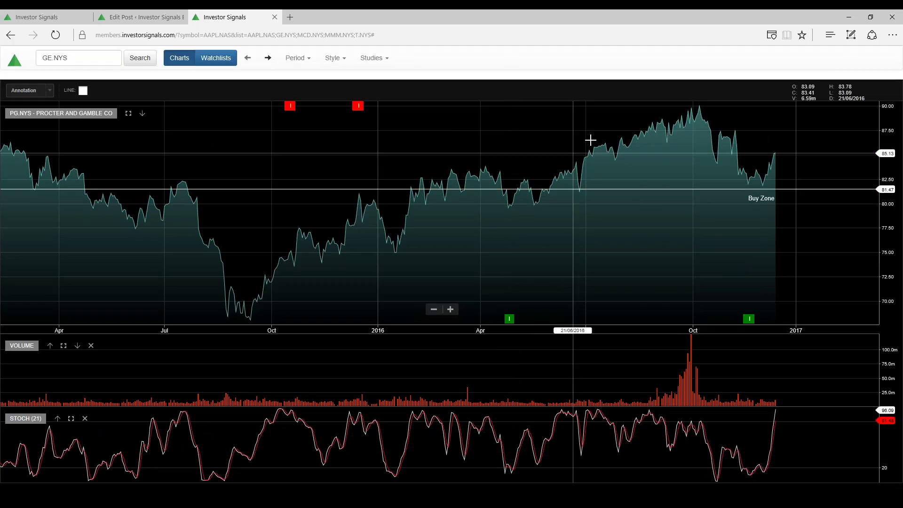
drag(762, 191, 761, 189)
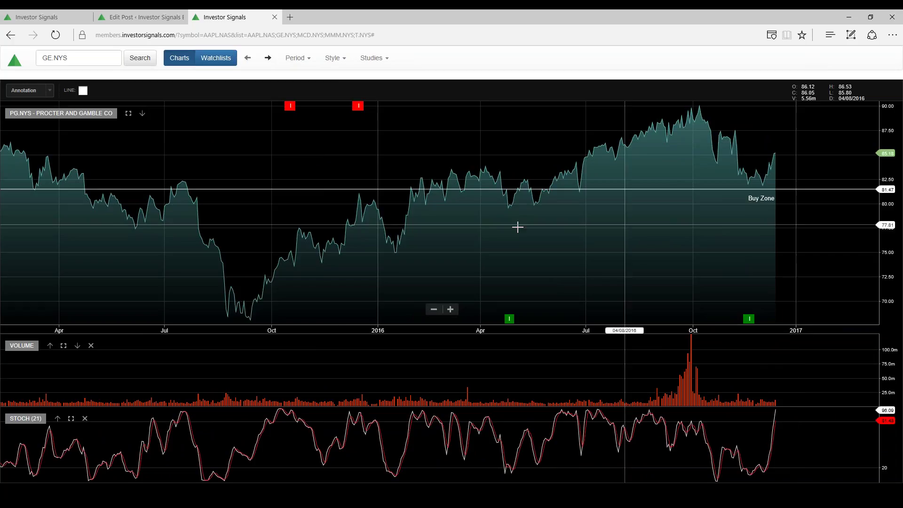
Advance through Travelers, UnitedHealth and United Technologies to Visa and zoom into its recent prices.
click(266, 57)
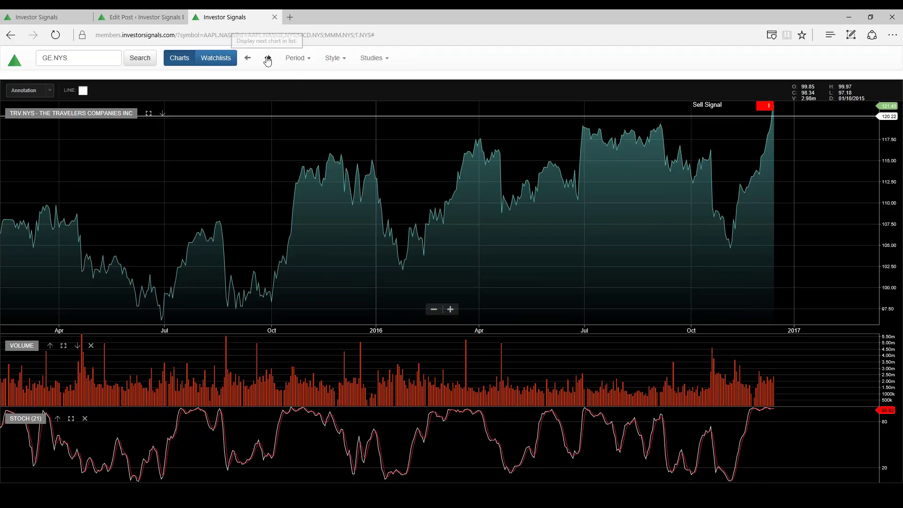
click(267, 59)
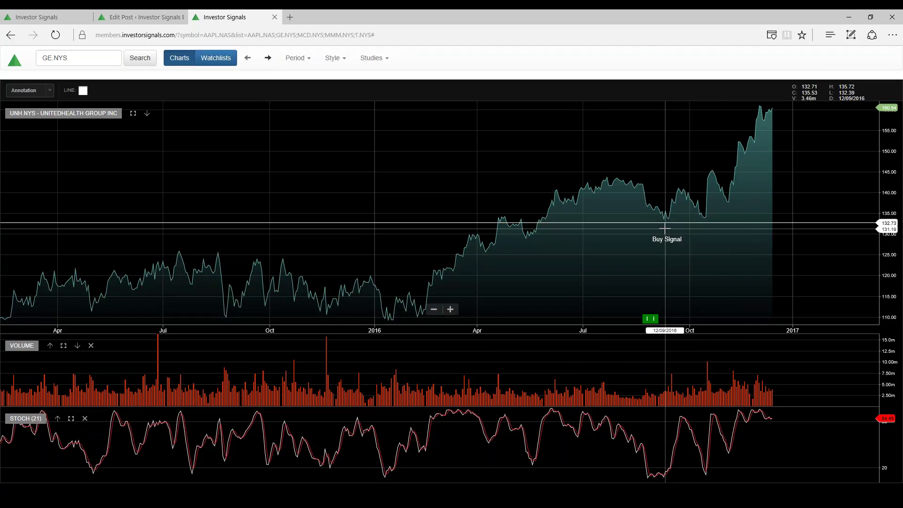
click(266, 58)
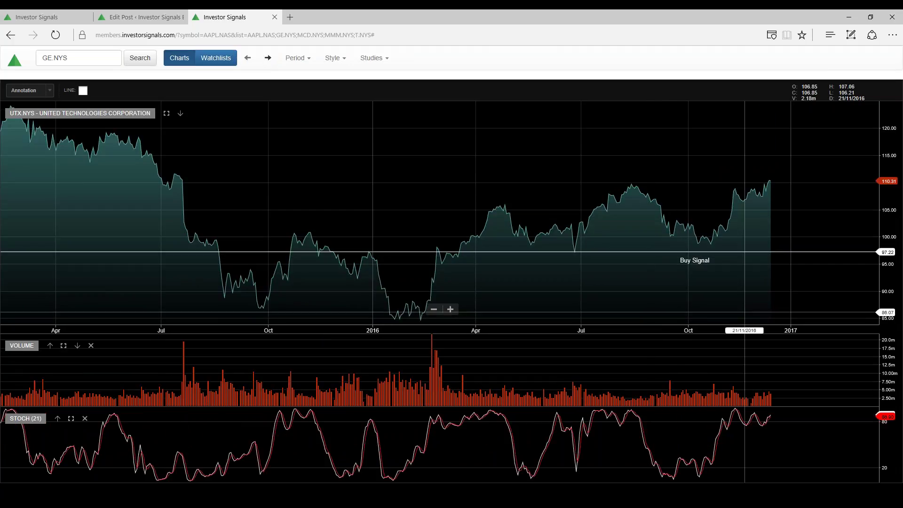
click(269, 58)
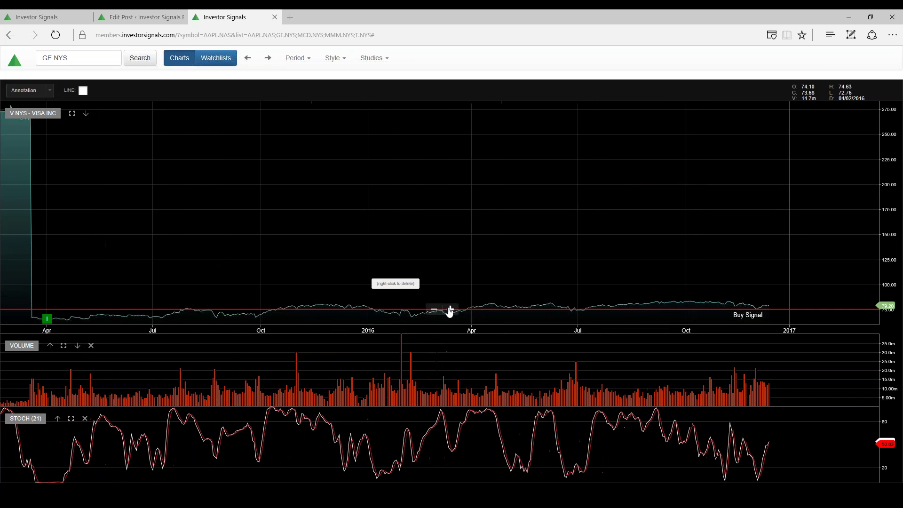
click(450, 309)
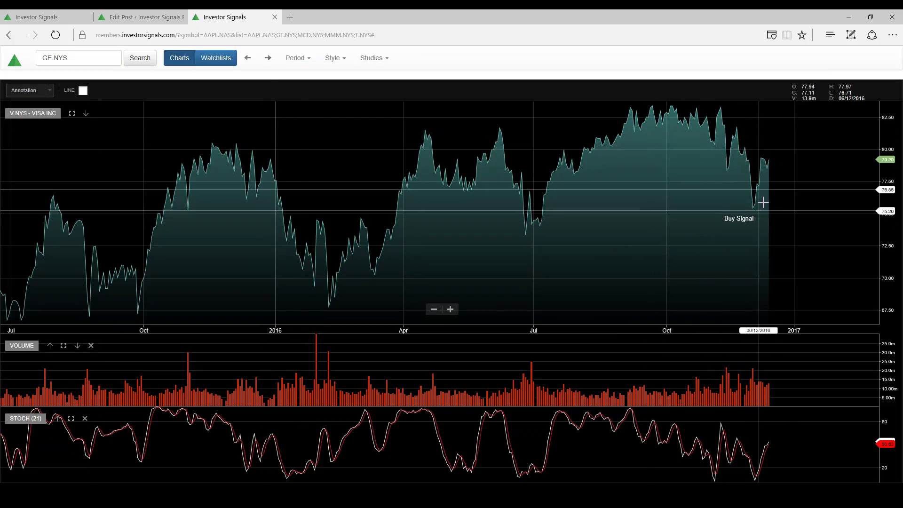
Advance through Verizon and Walmart, nudging their Sell and Buy Signal lines lower, then XOM to Apple.
click(267, 58)
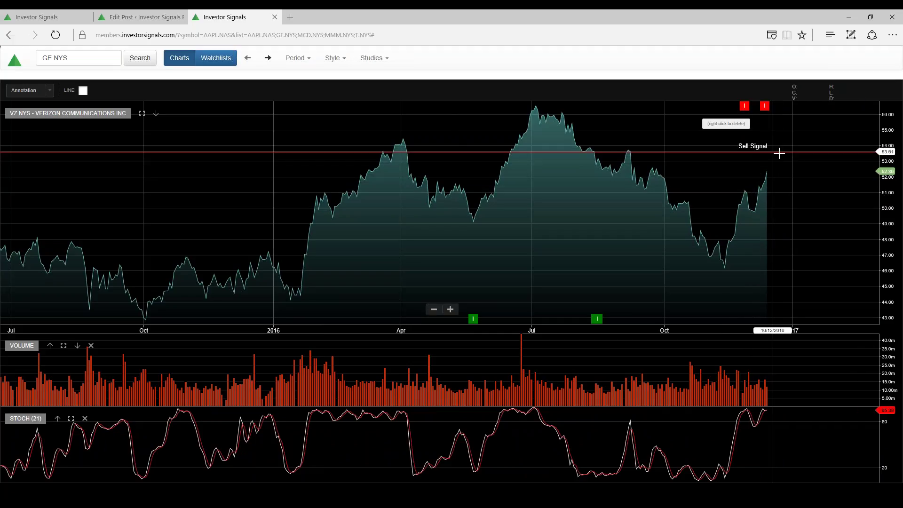
drag(780, 154, 778, 155)
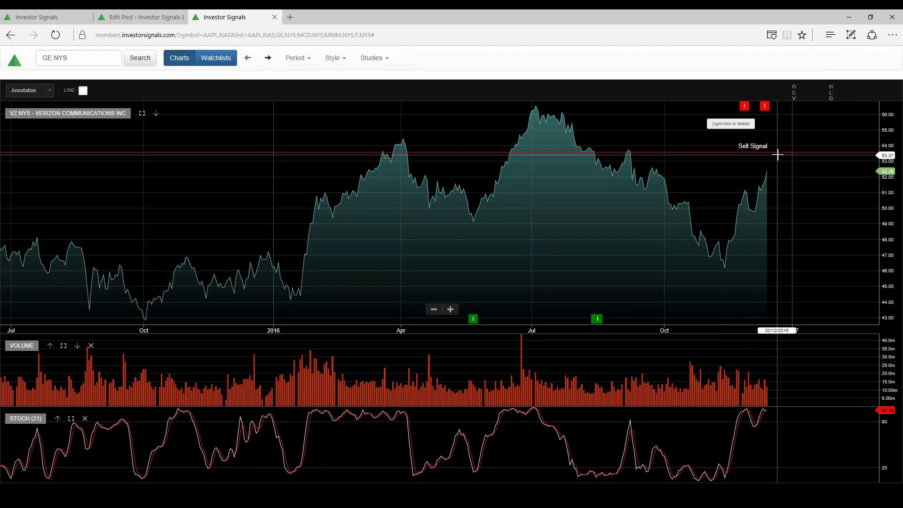
click(269, 58)
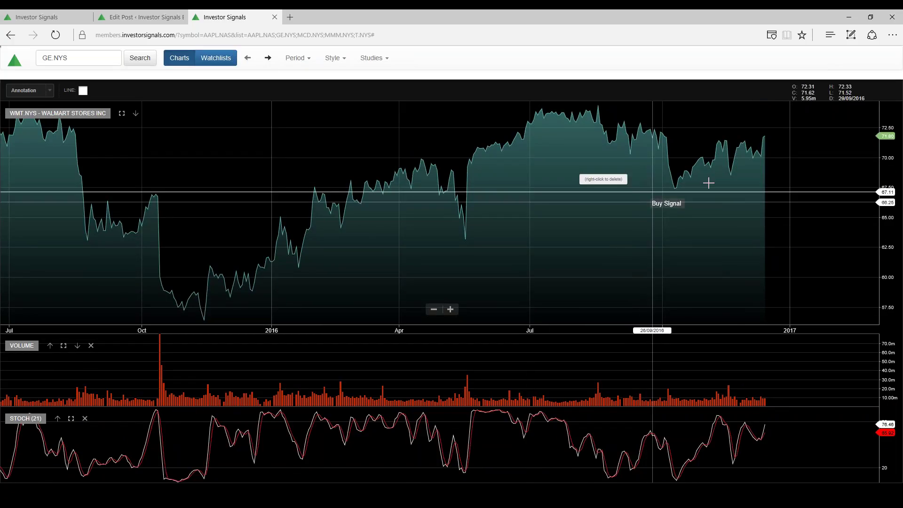
drag(701, 192, 699, 192)
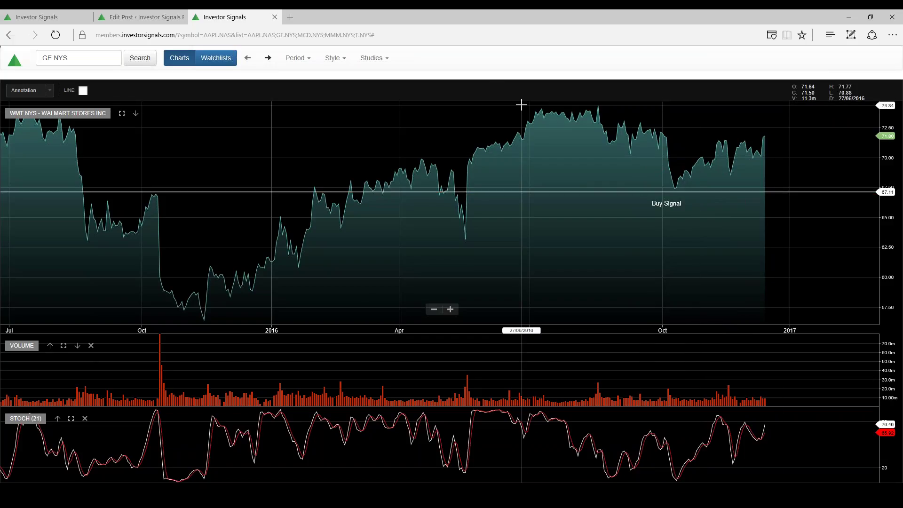
click(268, 58)
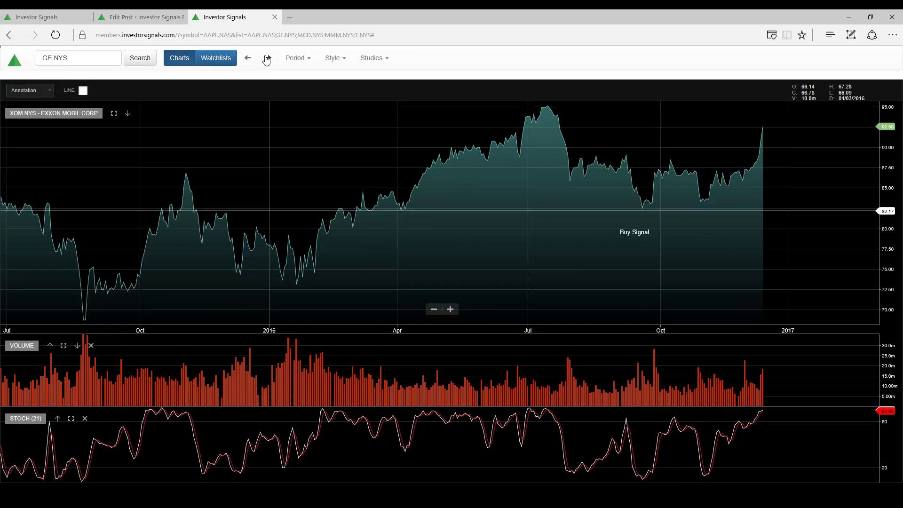
click(264, 58)
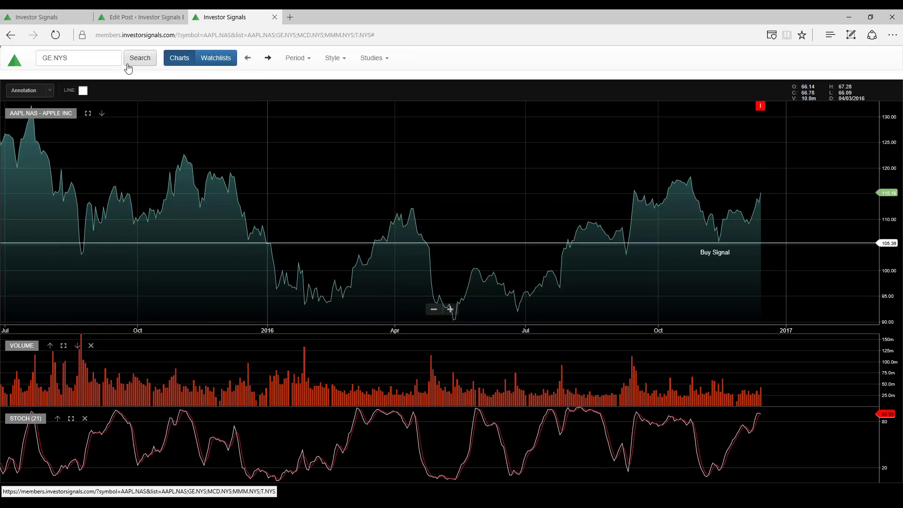
Search 'dow jones' to load the SPDR Dow Jones Global Real Estate Fund (DJRE.AXW) chart.
click(61, 58)
text(dow)
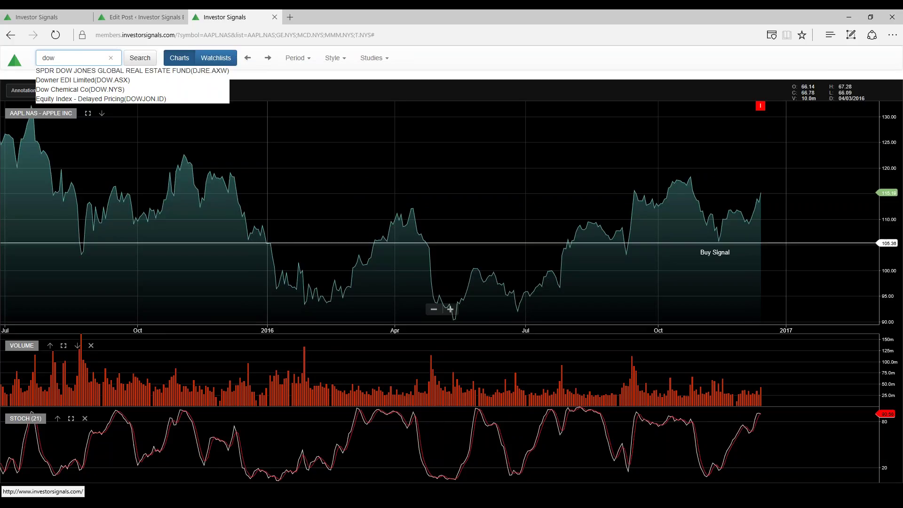
text(jones)
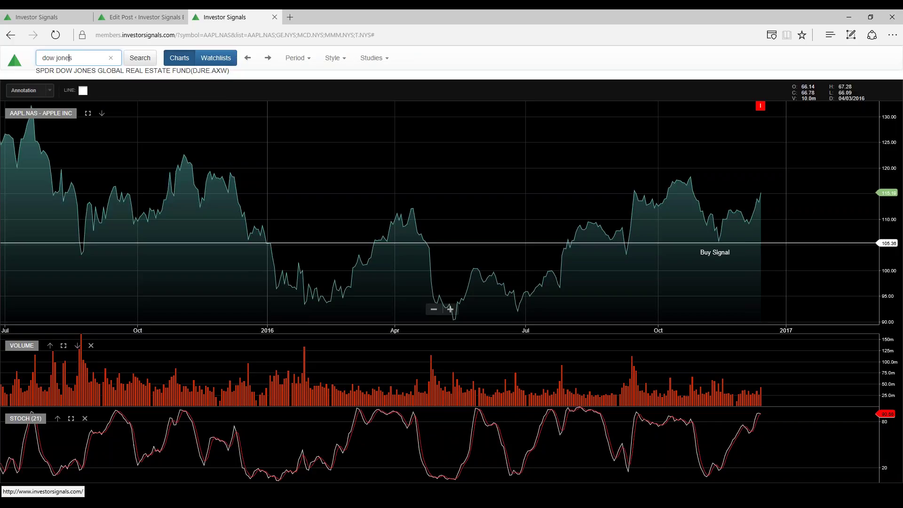
key(Down)
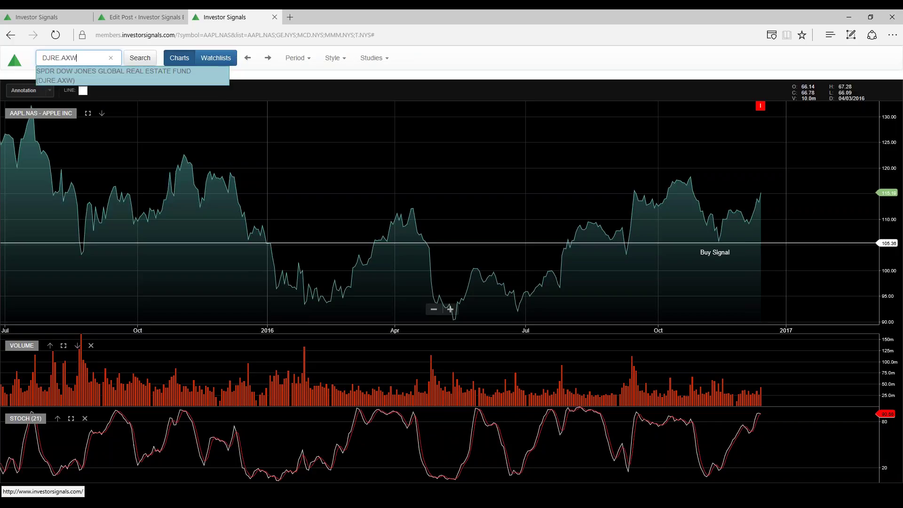
key(Up)
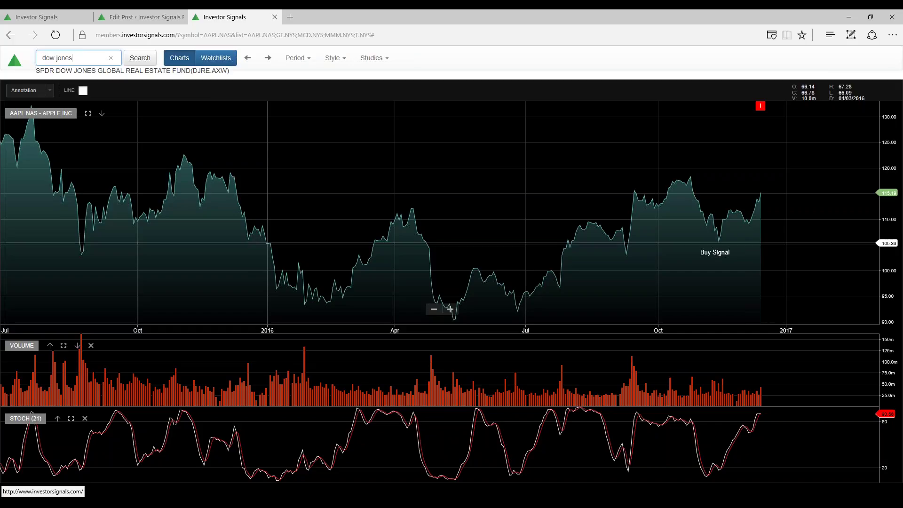
key(BackSpace)
key(BackSpace)
key(BackSpace)
key(BackSpace)
key(BackSpace)
key(BackSpace)
key(BackSpace)
key(BackSpace)
key(BackSpace)
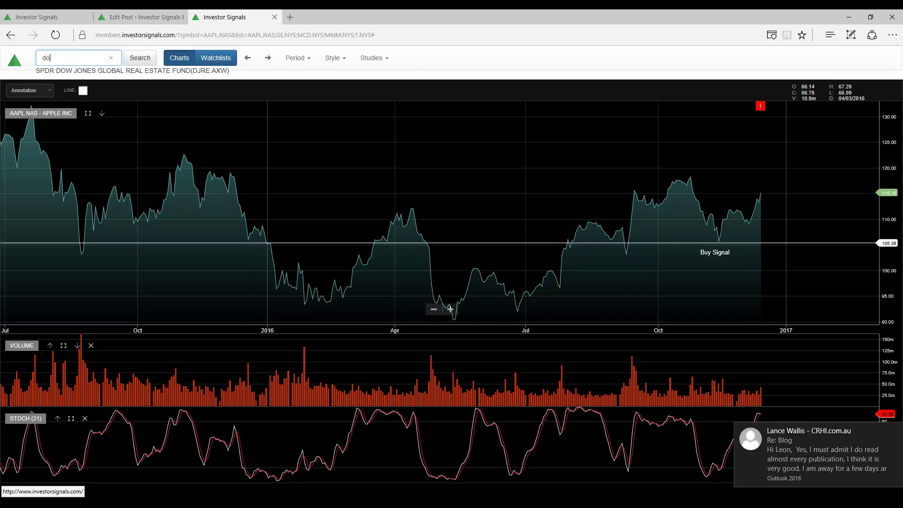
key(Return)
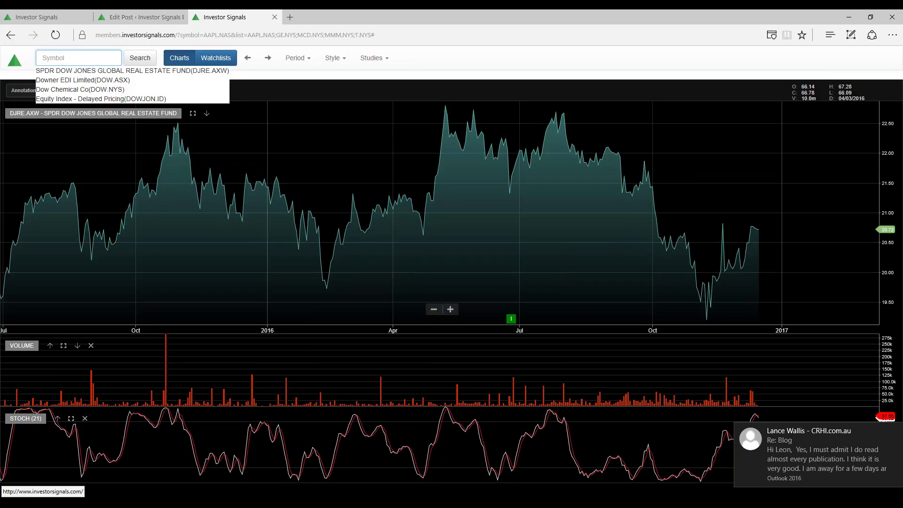
Pick the 'Equity Index - Delayed Pricing (DOWJON.ID)' suggestion for the Dow Jones chart.
click(155, 99)
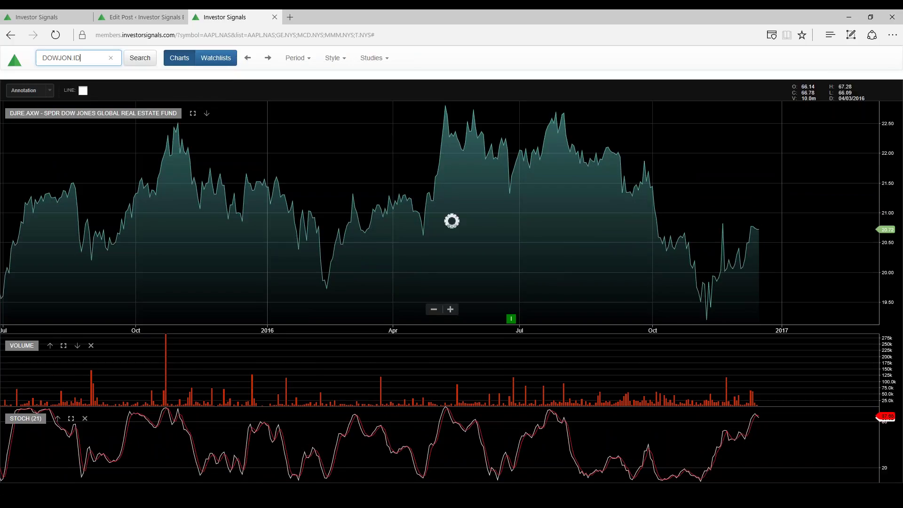